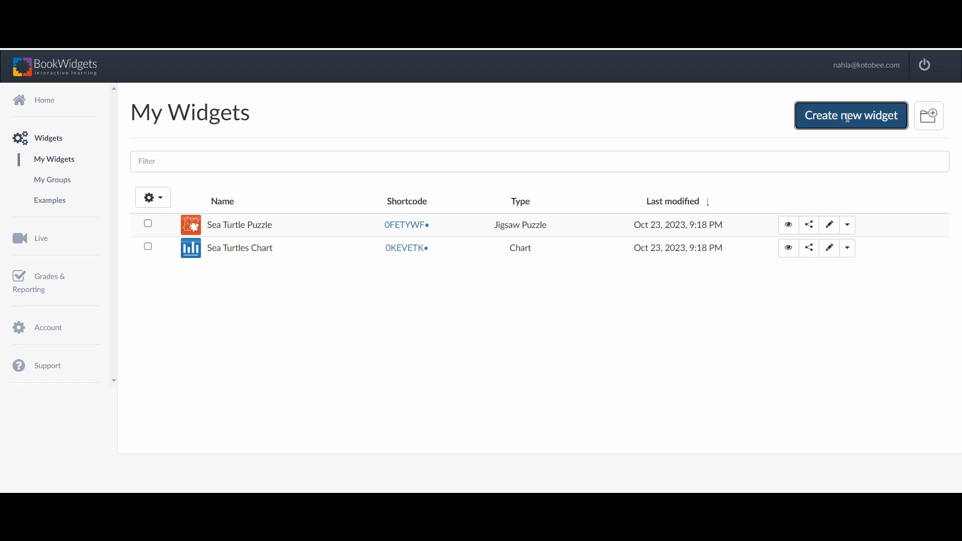
Browse the widget types offered for a new widget and leave the selection without choosing one
left_click(847, 116)
scroll(790, 242, "down", 10)
scroll(791, 241, "up", 10)
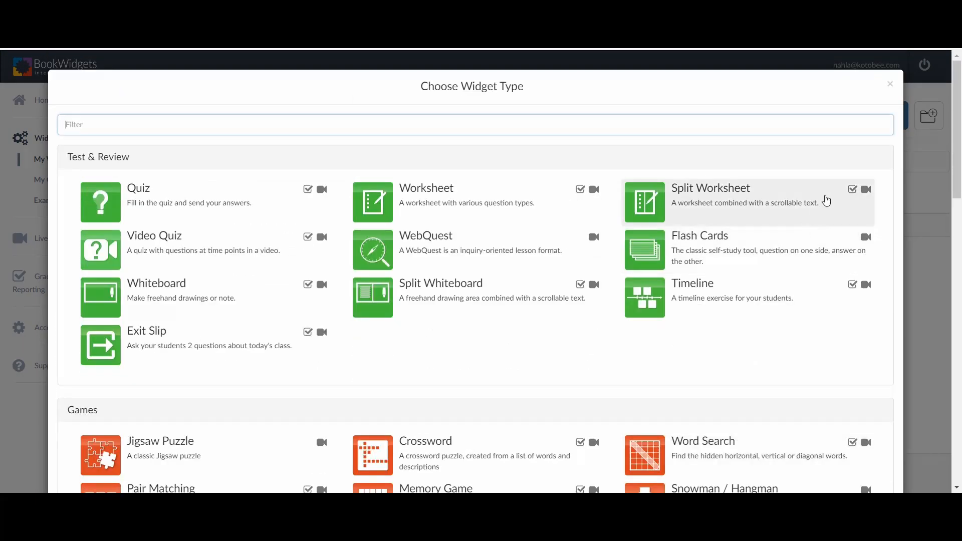
left_click(890, 85)
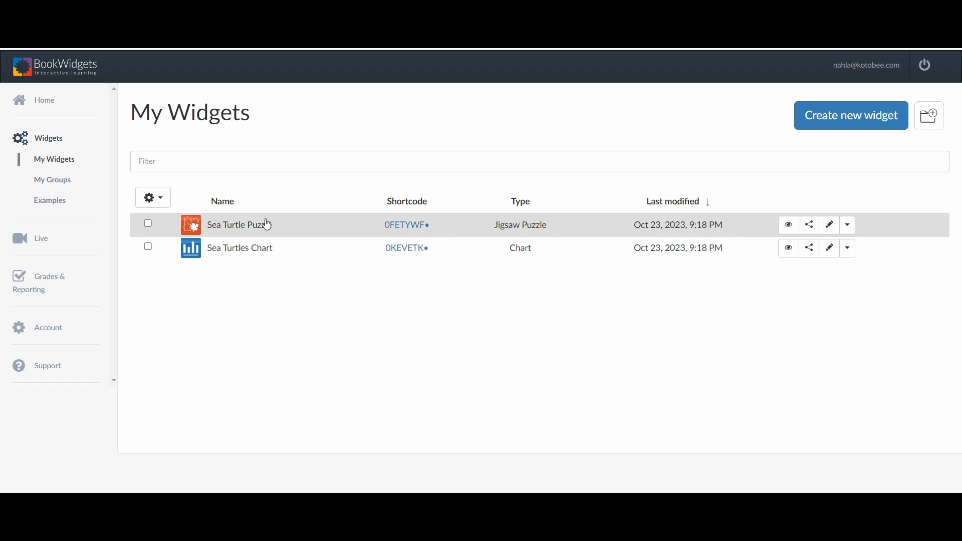
Open the Sea Turtle Puzzle widget for editing and show its additional actions
left_click(268, 225)
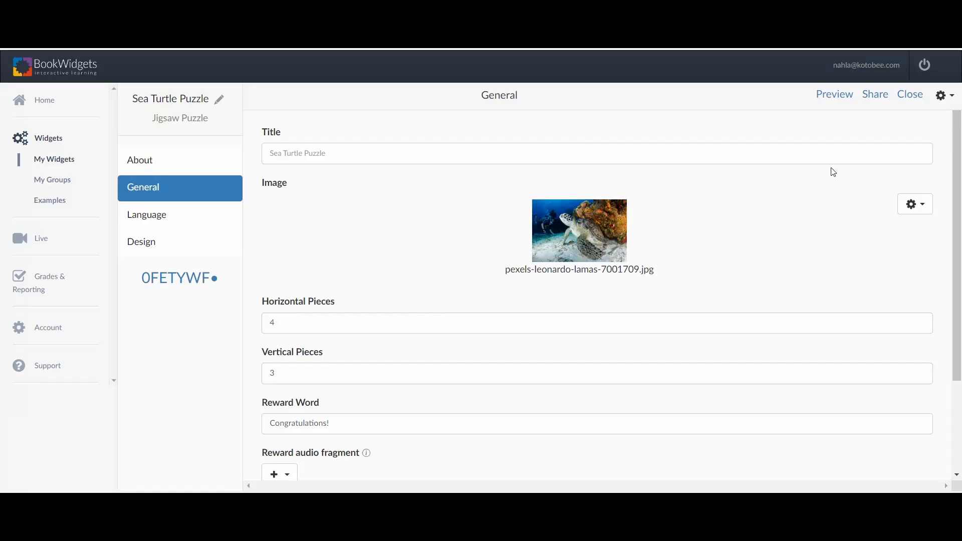
left_click(942, 98)
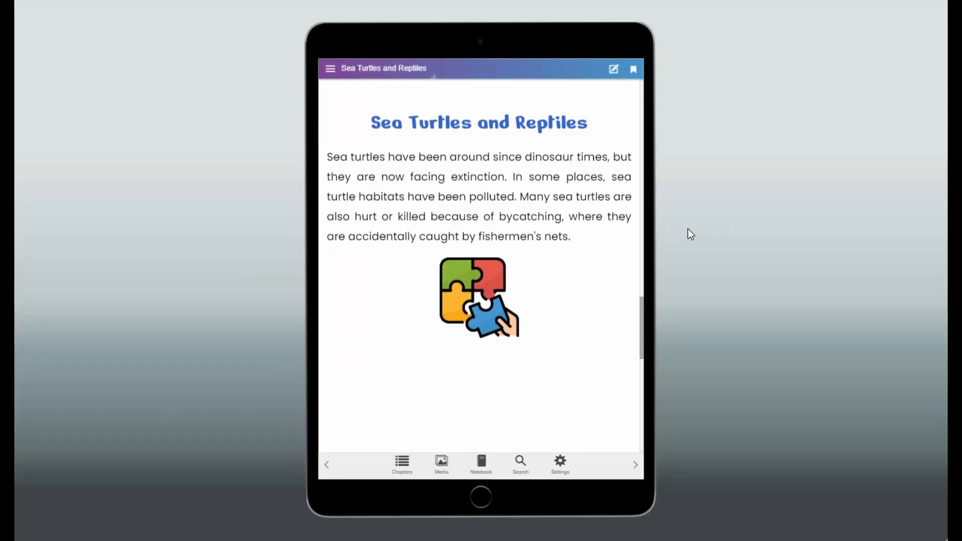
Try out the ebook's widgets by moving pieces in the popup jigsaw puzzle and editing the 2021 value of the Sea Turtles in Florida chart
left_click(496, 286)
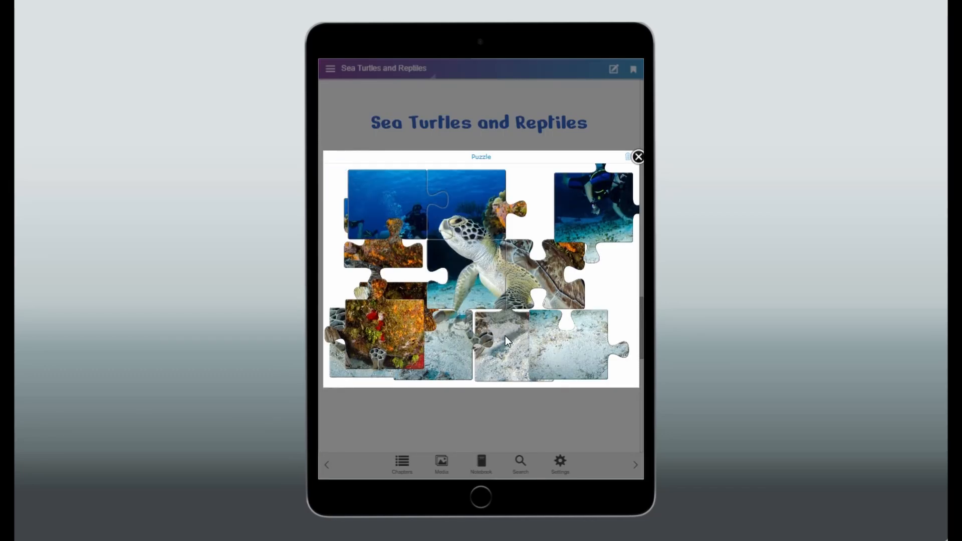
left_click_drag(544, 342, 359, 349)
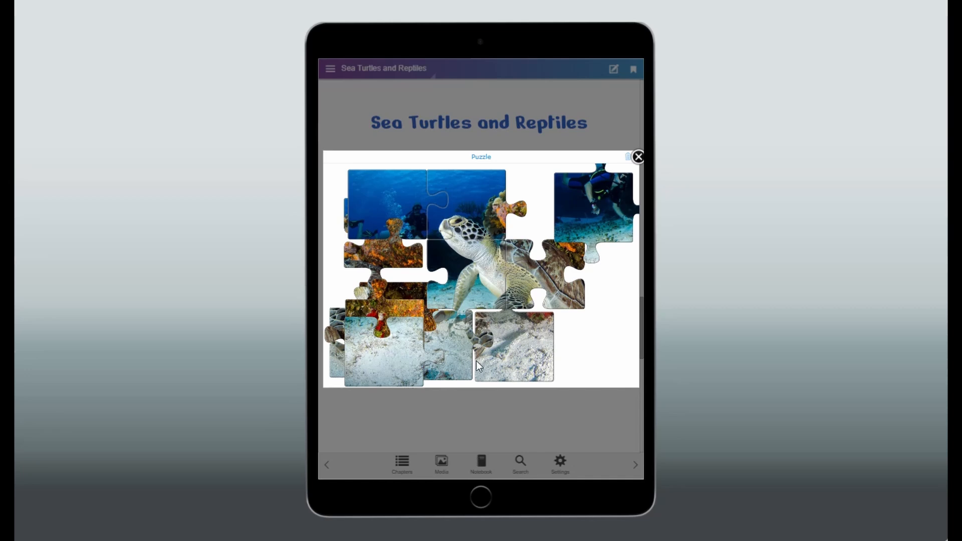
left_click_drag(475, 360, 497, 355)
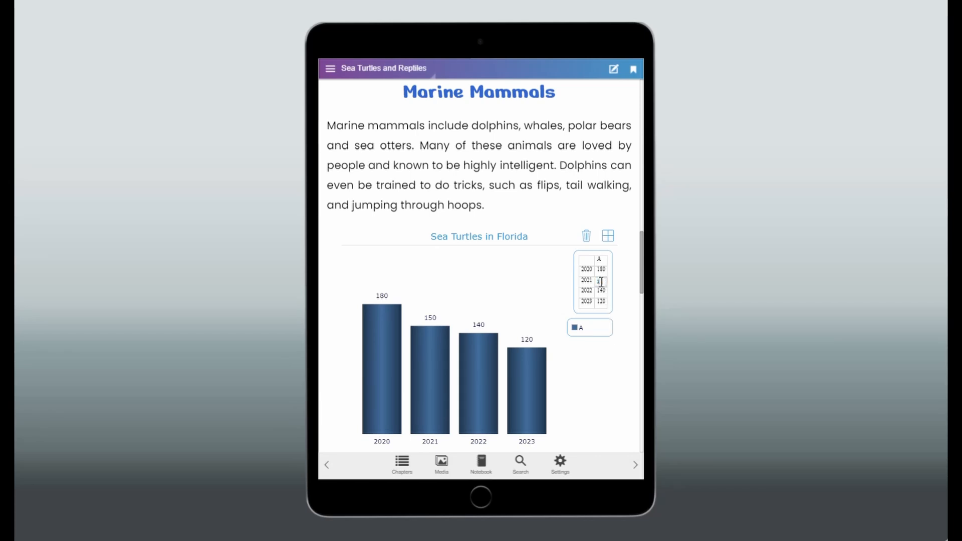
left_click(607, 374)
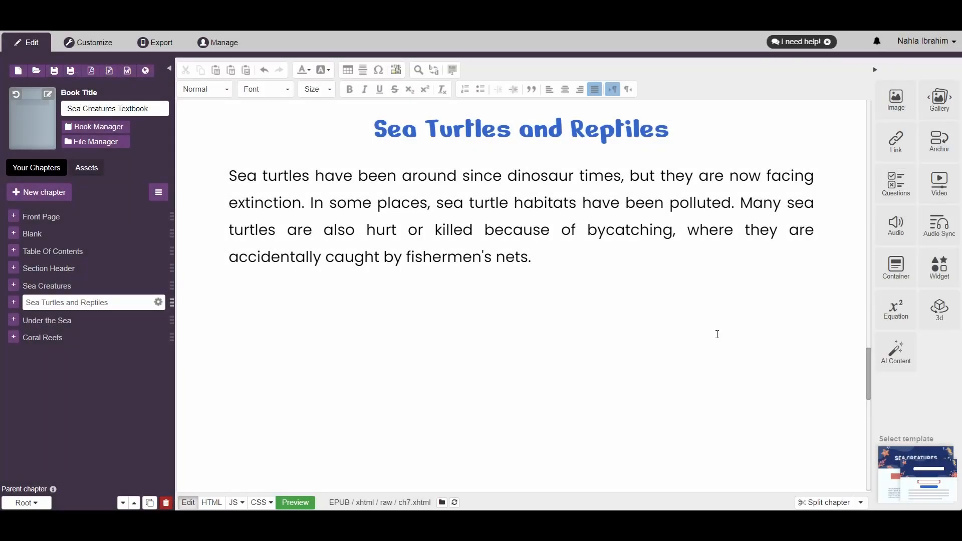
Start a popup widget below the Sea Turtles and Reptiles paragraph and load the widget file Puzzle.zip
left_click(951, 269)
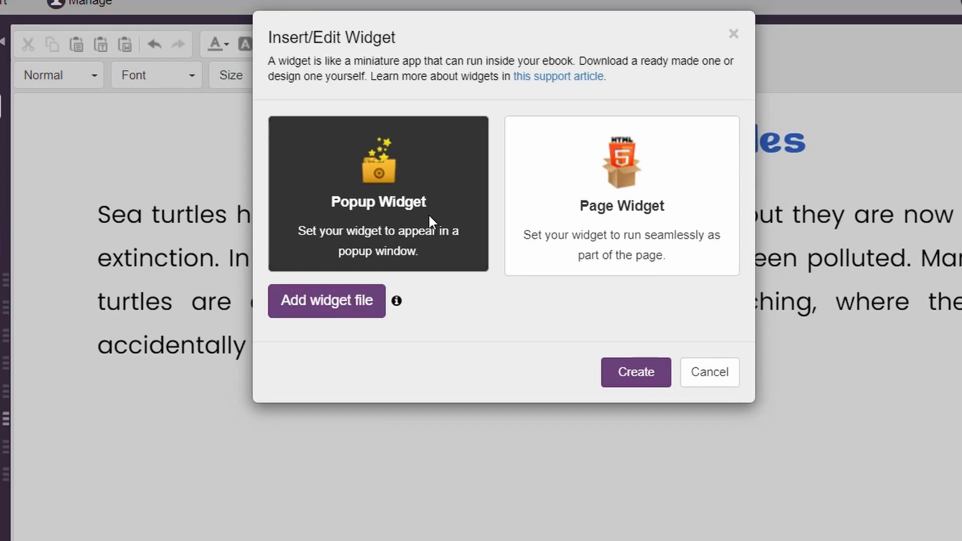
left_click(351, 299)
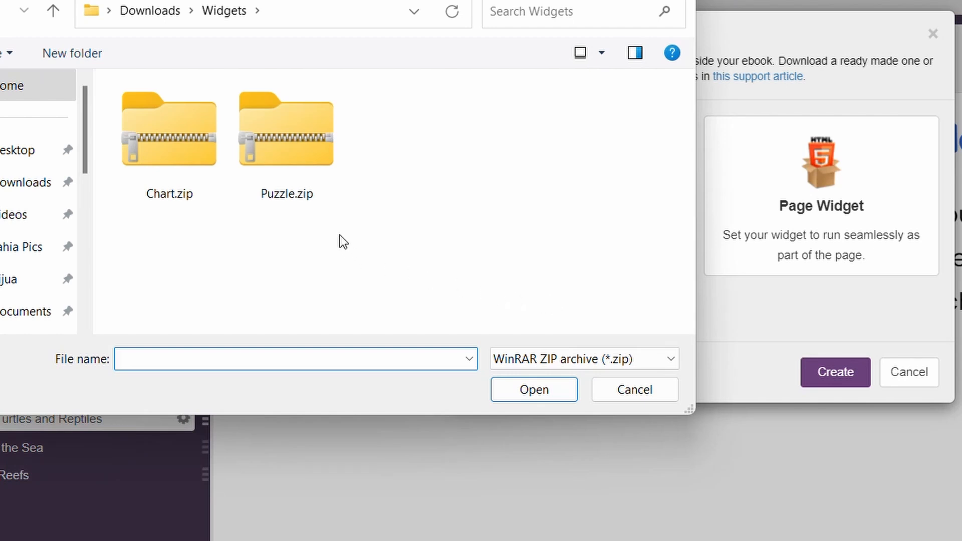
left_click(308, 174)
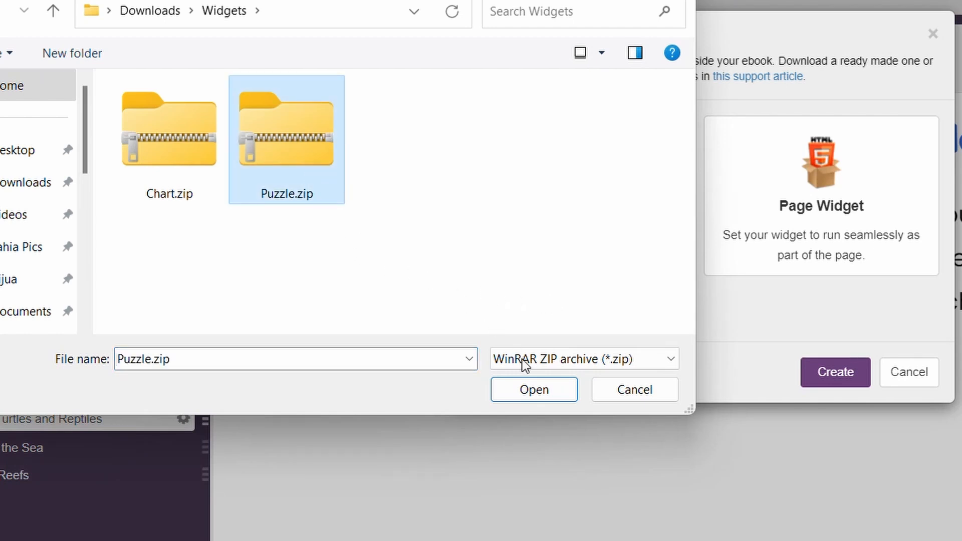
left_click(543, 390)
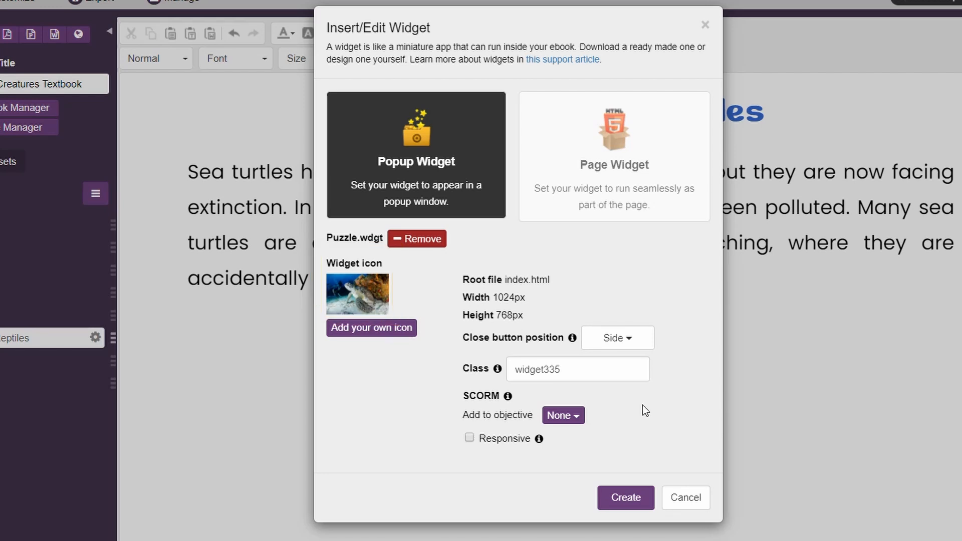
Replace the puzzle widget's icon with the custom image jigsaw.png
left_click(408, 333)
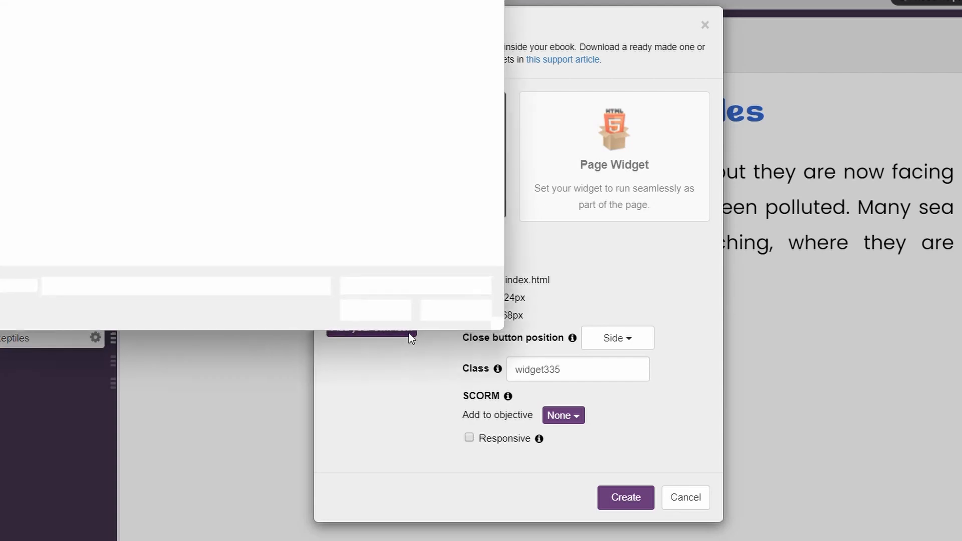
left_click(112, 115)
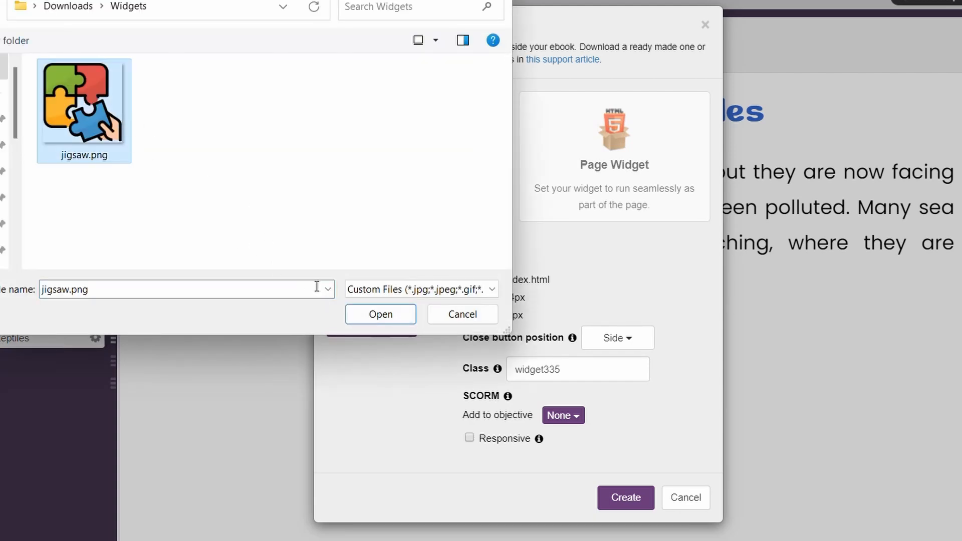
left_click(363, 321)
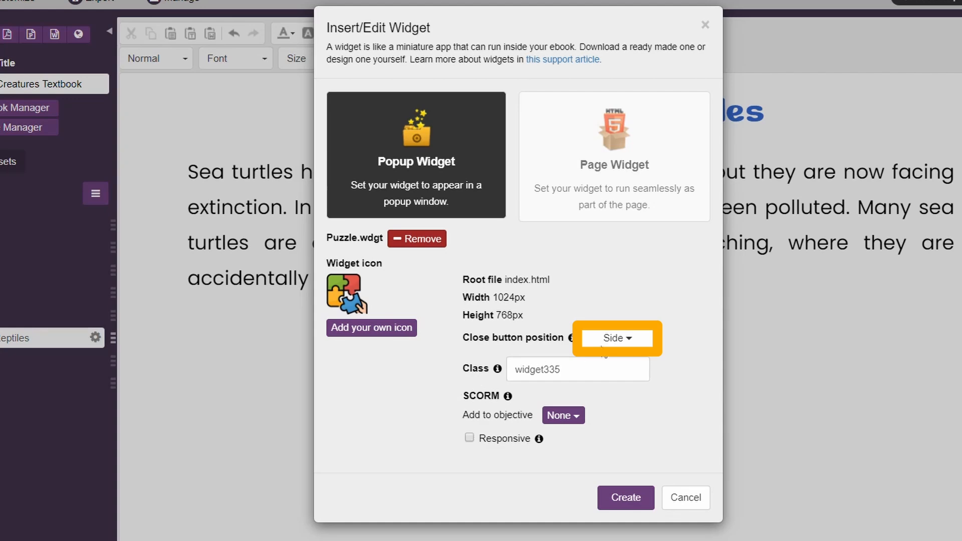
Keep the puzzle popup's close button position at Side and create the widget on the page
left_click(625, 340)
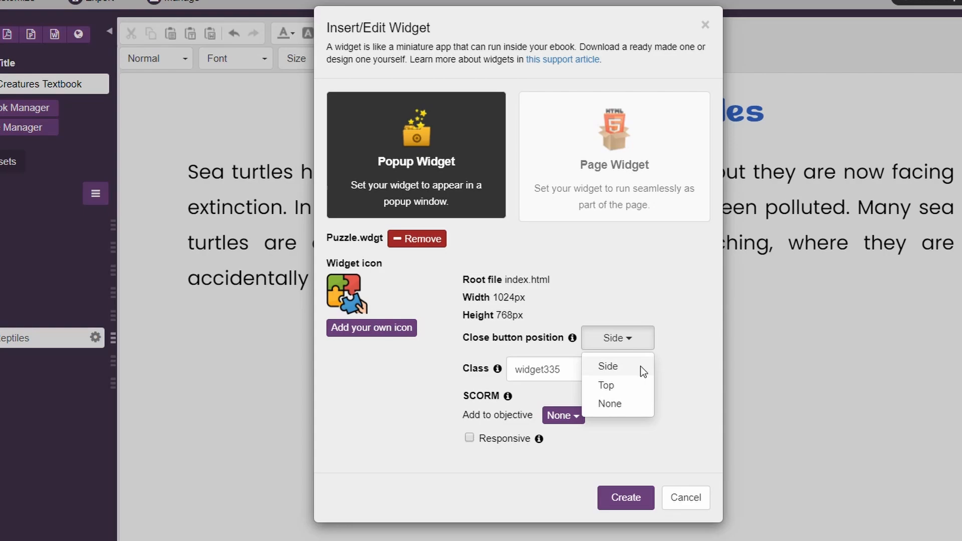
left_click(640, 366)
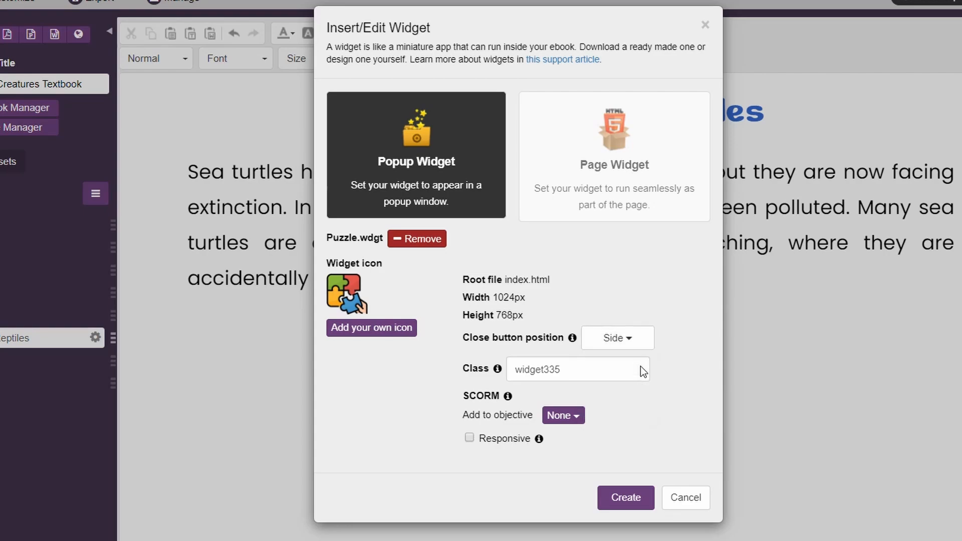
left_click(615, 500)
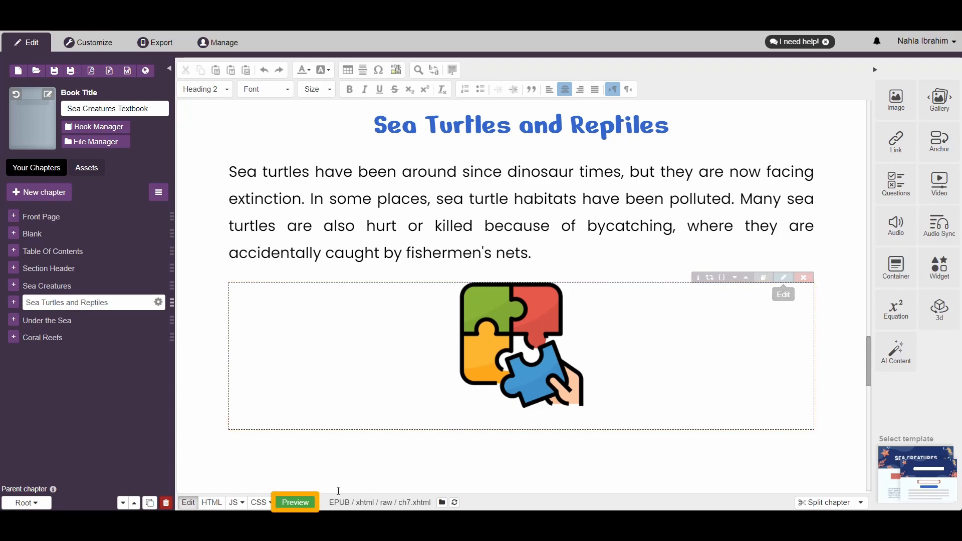
Preview the chapter, open the puzzle widget under Sea Turtles and Reptiles, and try moving a puzzle piece
left_click(304, 507)
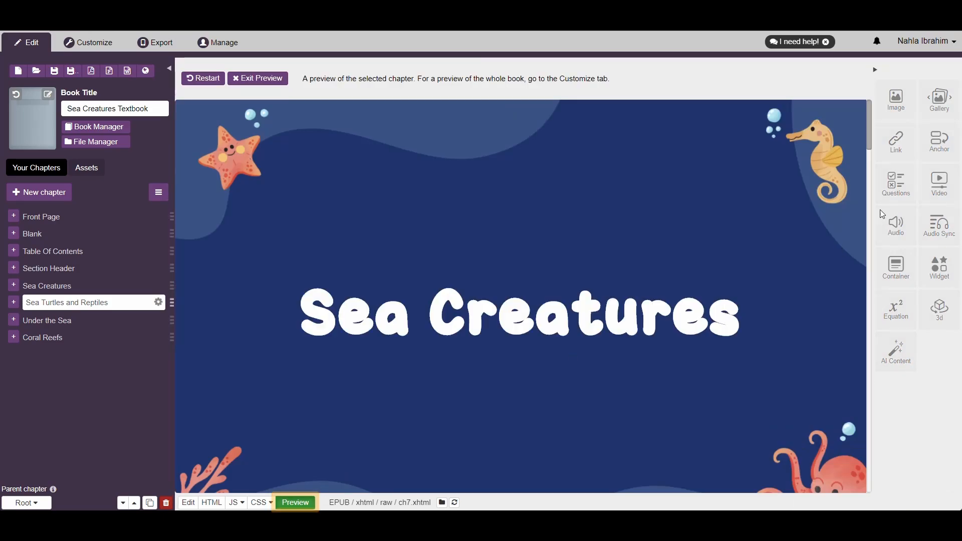
left_click_drag(870, 142, 848, 378)
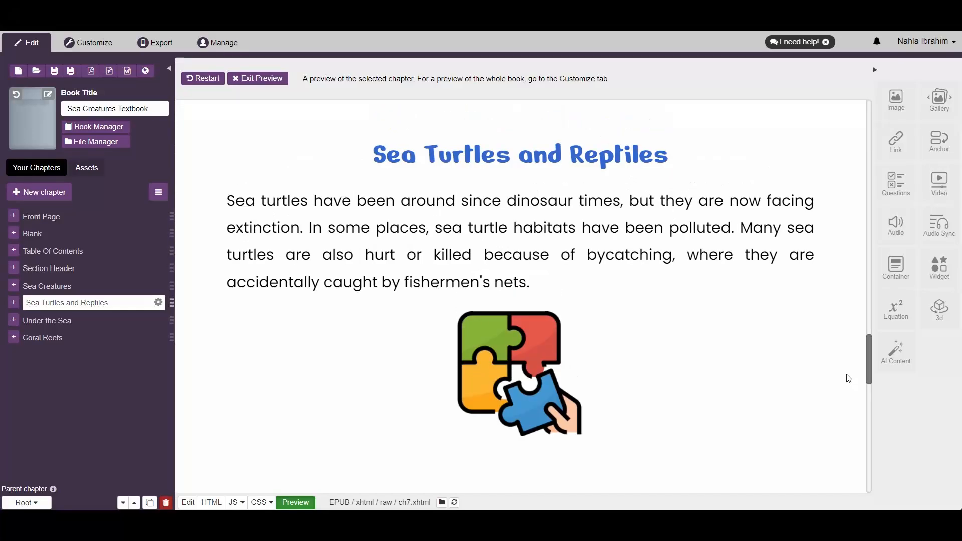
left_click(540, 386)
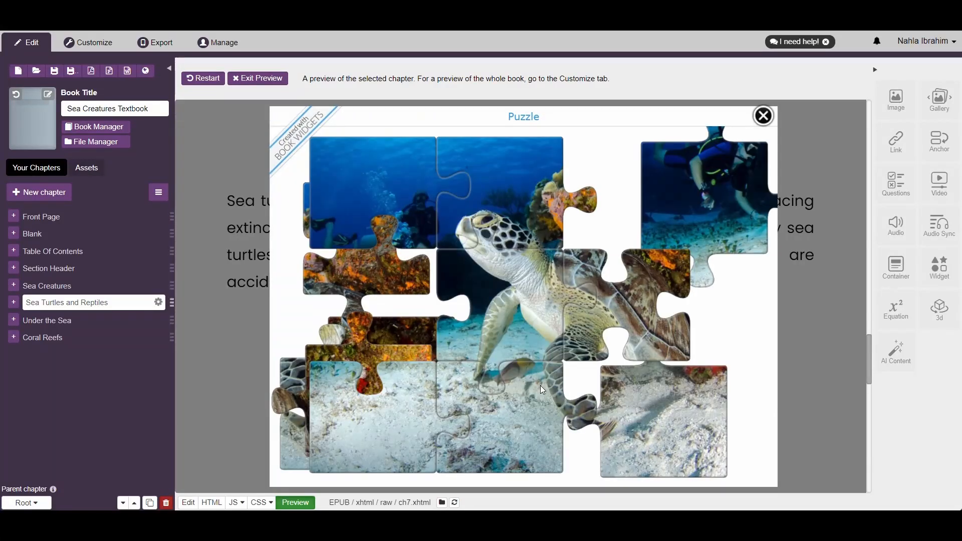
left_click_drag(639, 383, 699, 359)
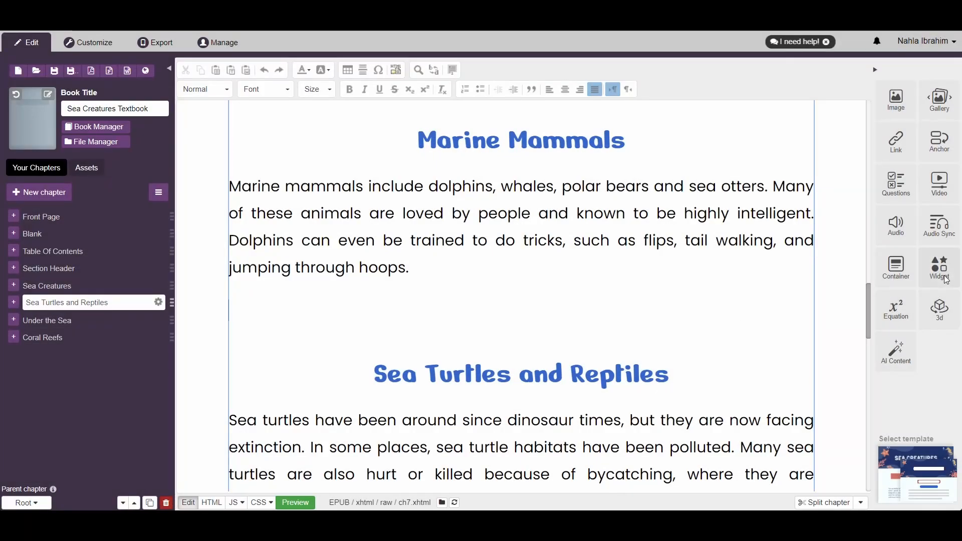
Start a page widget below the Marine Mammals paragraph and load the widget file Chart.zip
left_click(943, 275)
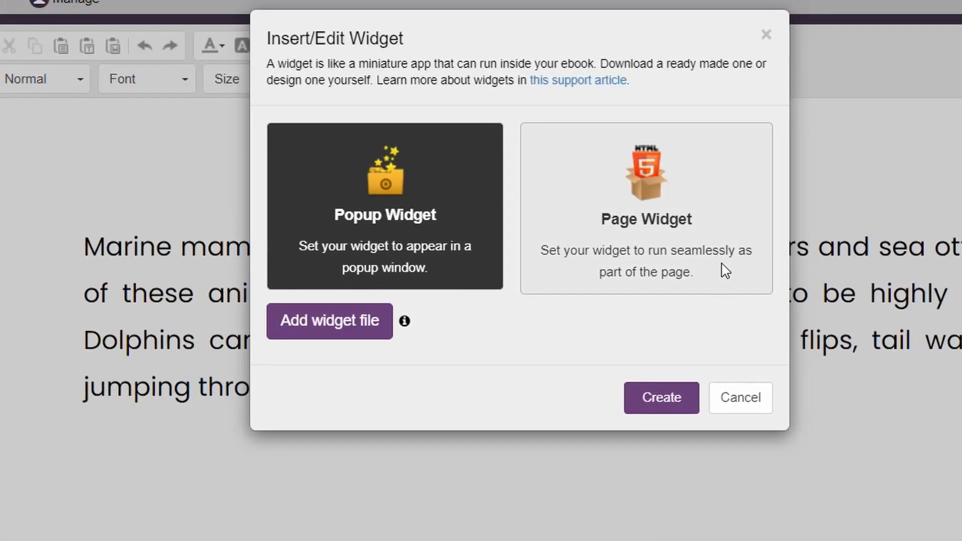
left_click(722, 267)
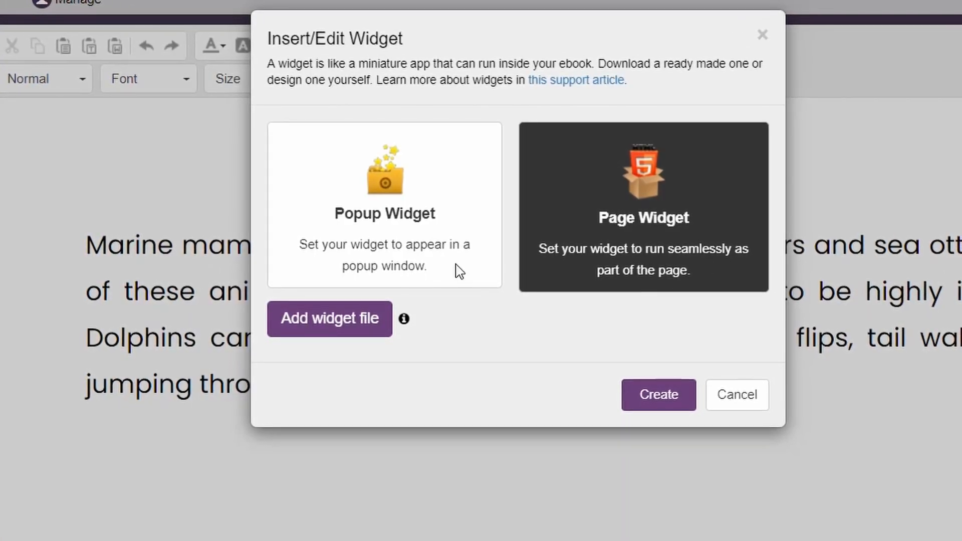
left_click(350, 319)
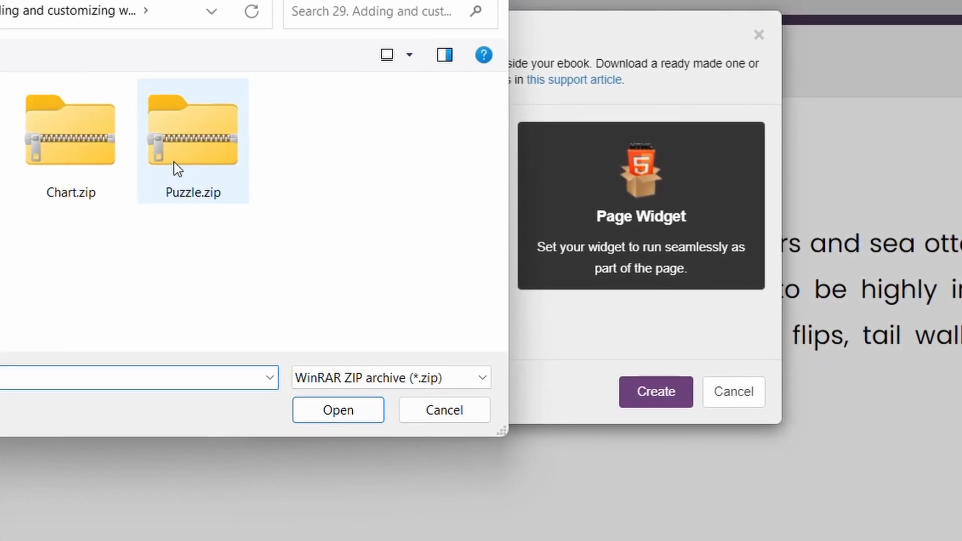
double_click(95, 134)
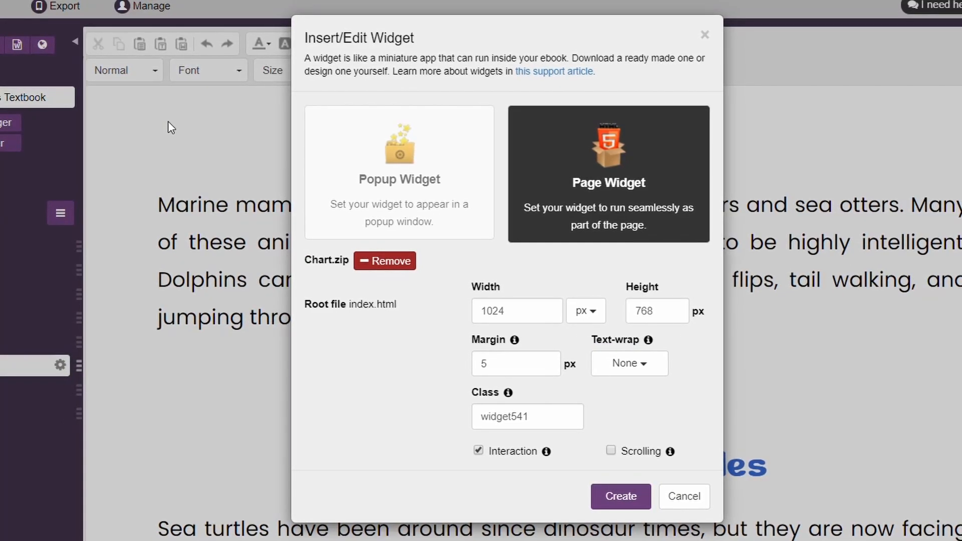
Set the chart widget's width to 500 px and its height to 400 px
double_click(507, 311)
type("5")
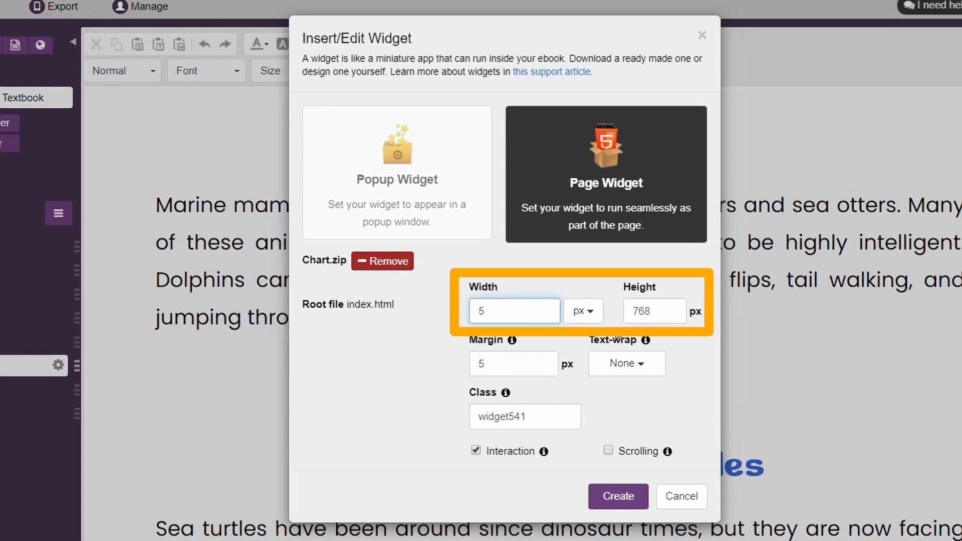
type("00")
double_click(627, 311)
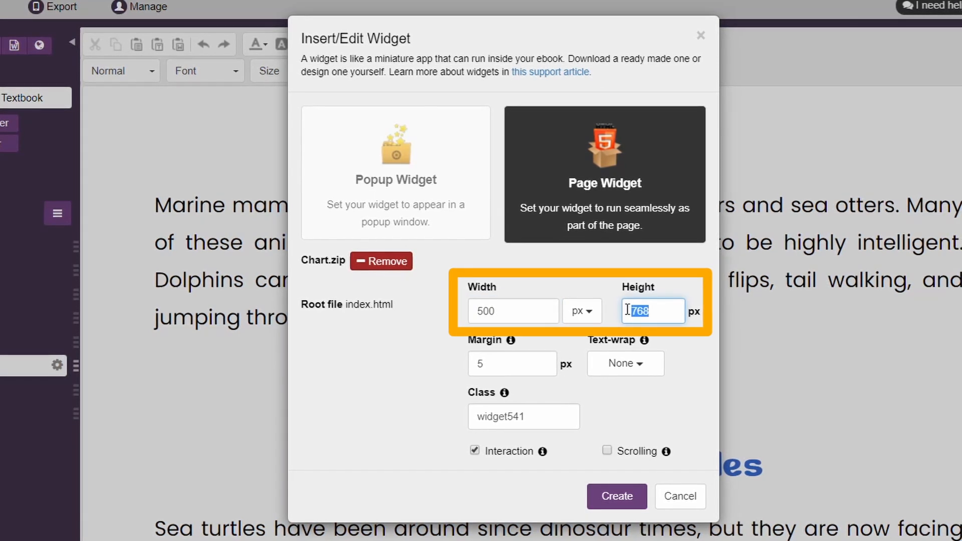
type("400")
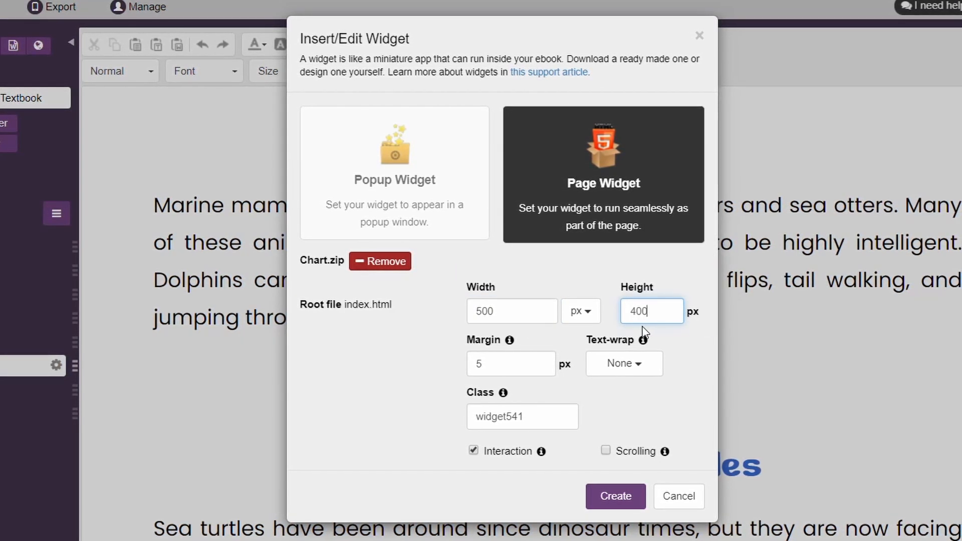
Keep the chart widget's text wrap at None and create the widget on the page
left_click(644, 364)
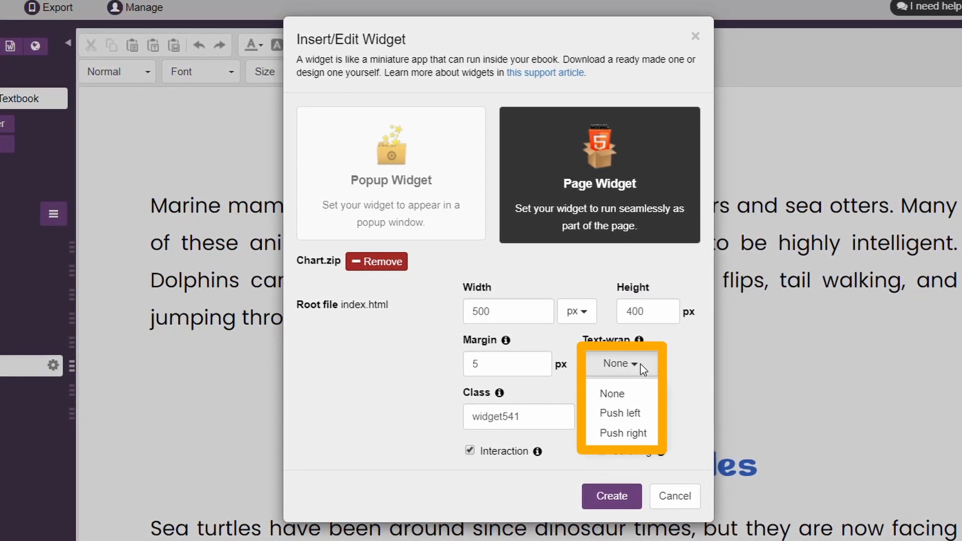
left_click(635, 398)
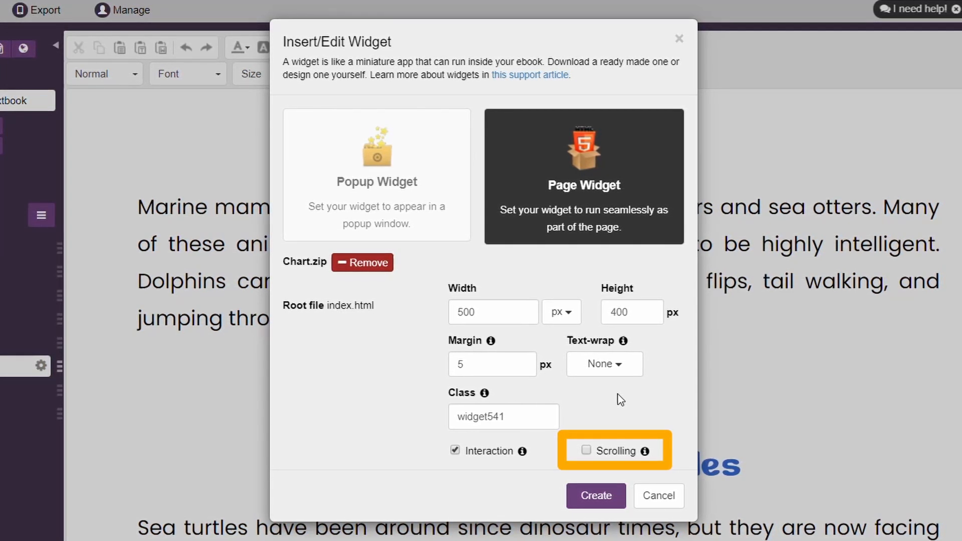
left_click(594, 490)
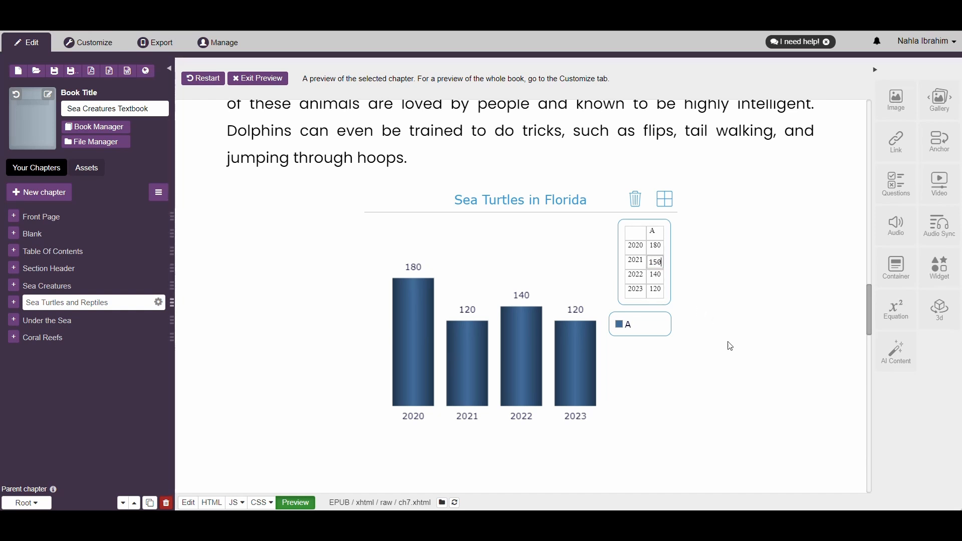
Test the chart in the chapter preview by applying 150 as the 2021 value
left_click(743, 362)
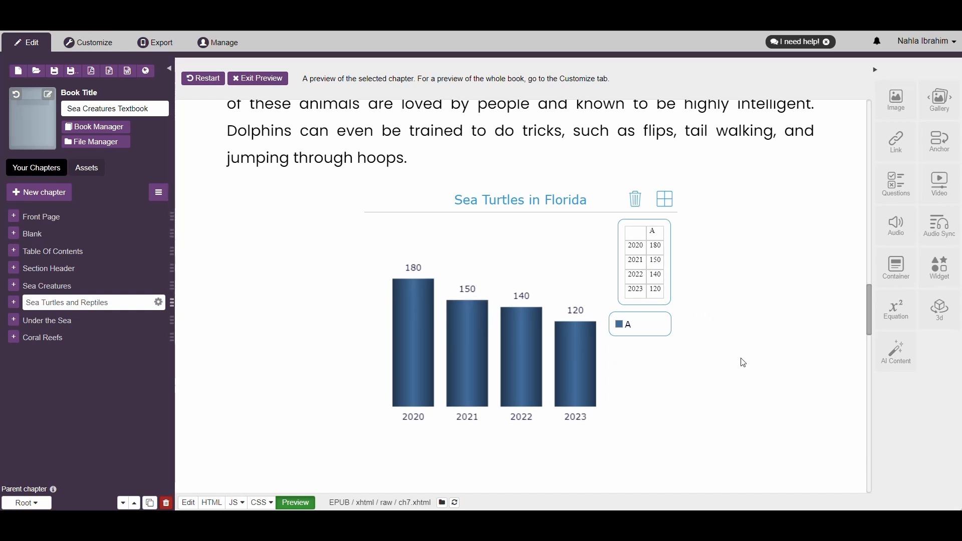